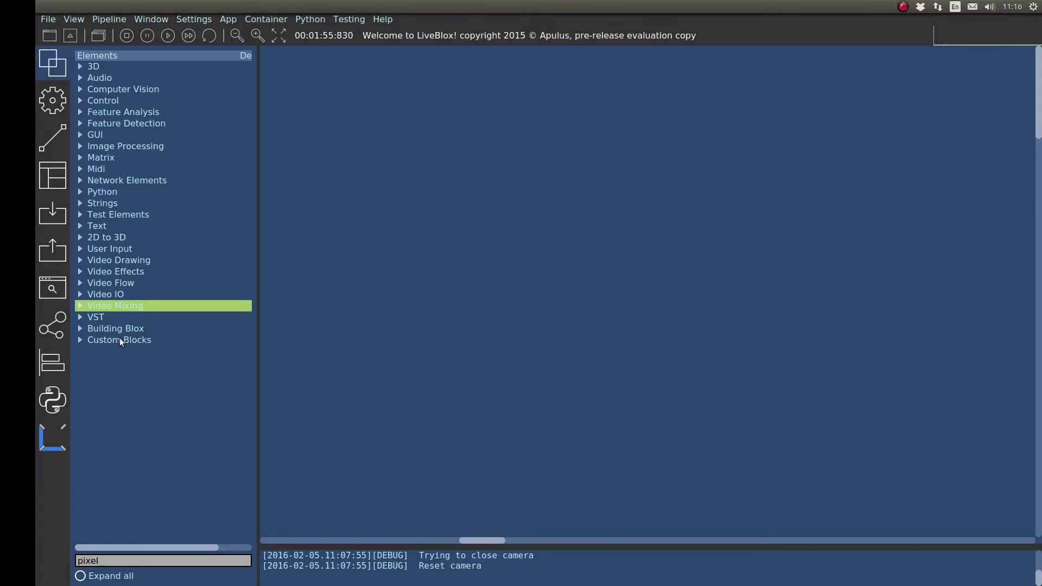
- Find the Camera element in the element library and place a Camera block on the empty canvas
double_click(124, 556)
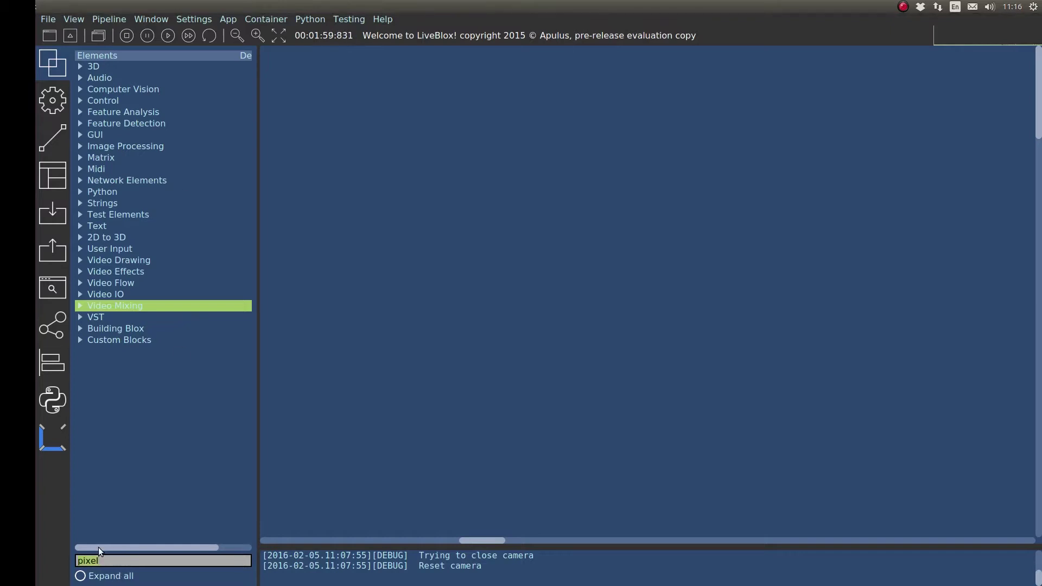
text(cam)
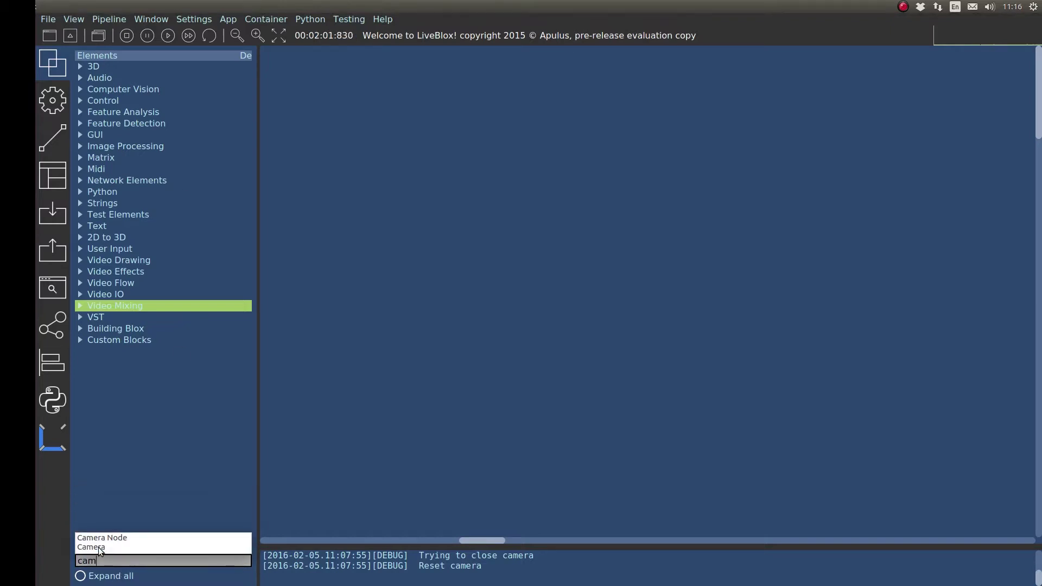
click(99, 547)
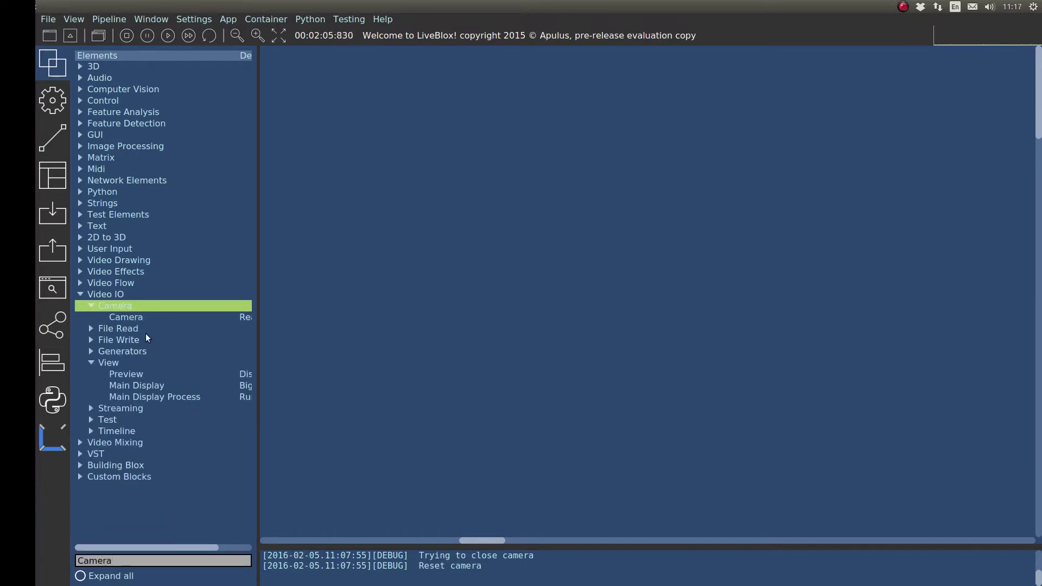
click(127, 319)
drag(109, 320, 353, 247)
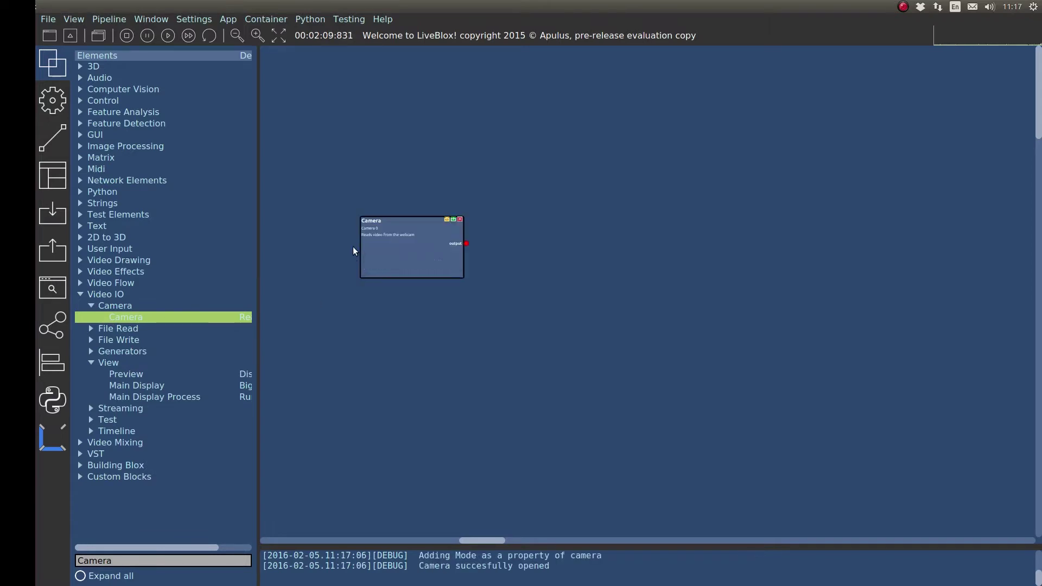
scroll(479, 324, up, 3)
scroll(479, 324, down, 3)
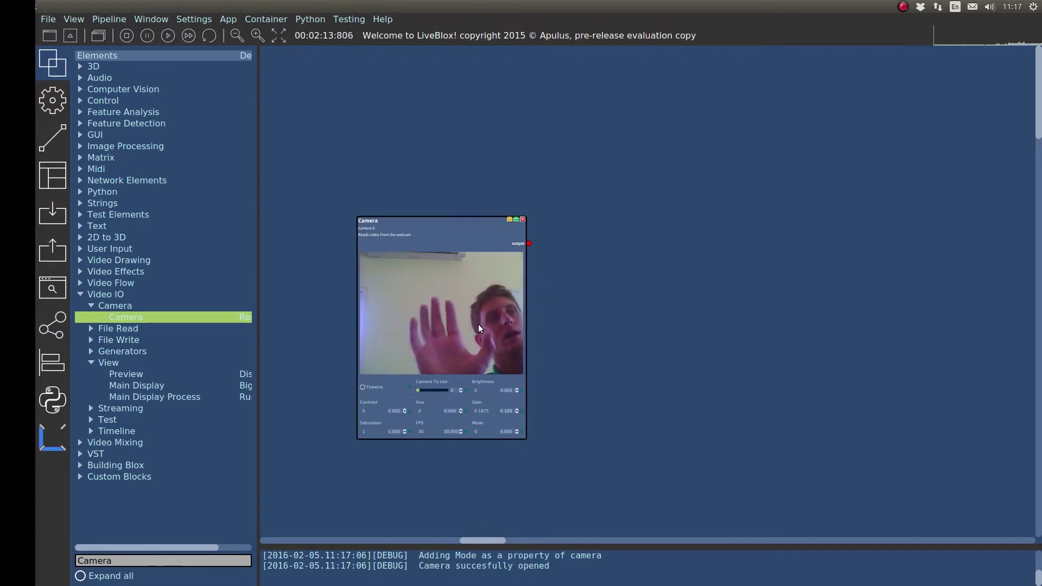
scroll(465, 332, up, 3)
scroll(440, 136, down, 3)
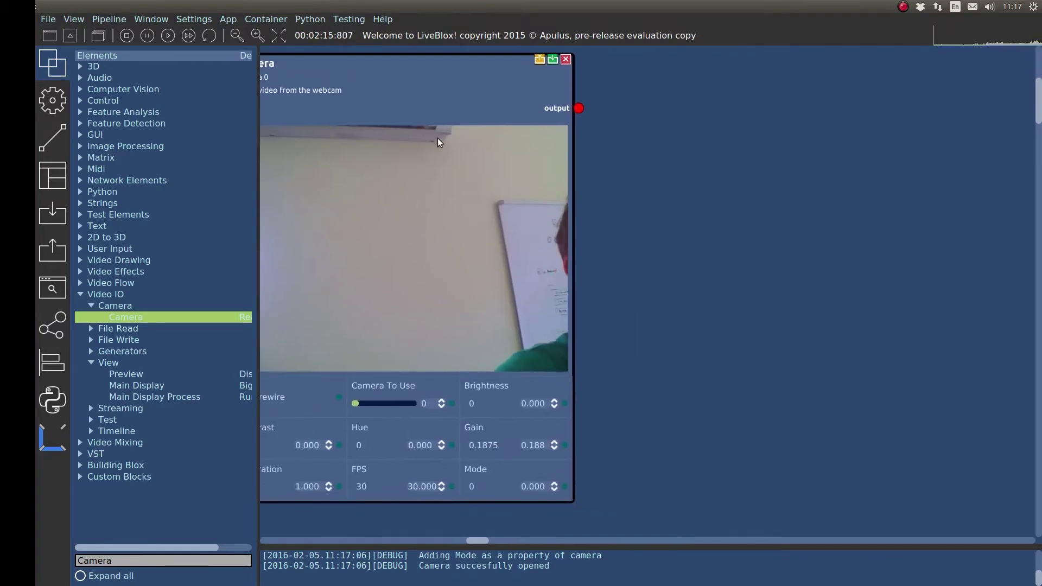
drag(395, 120, 401, 168)
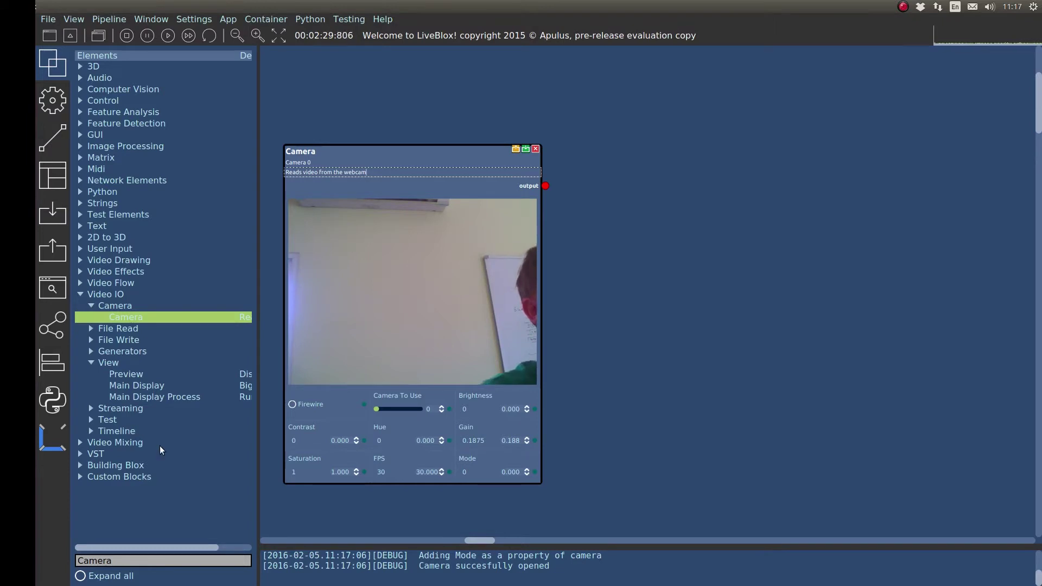
- Add a Flip block beside the Camera block and connect the Camera's output to the Flip's input
double_click(194, 563)
text(Flip)
key(Return)
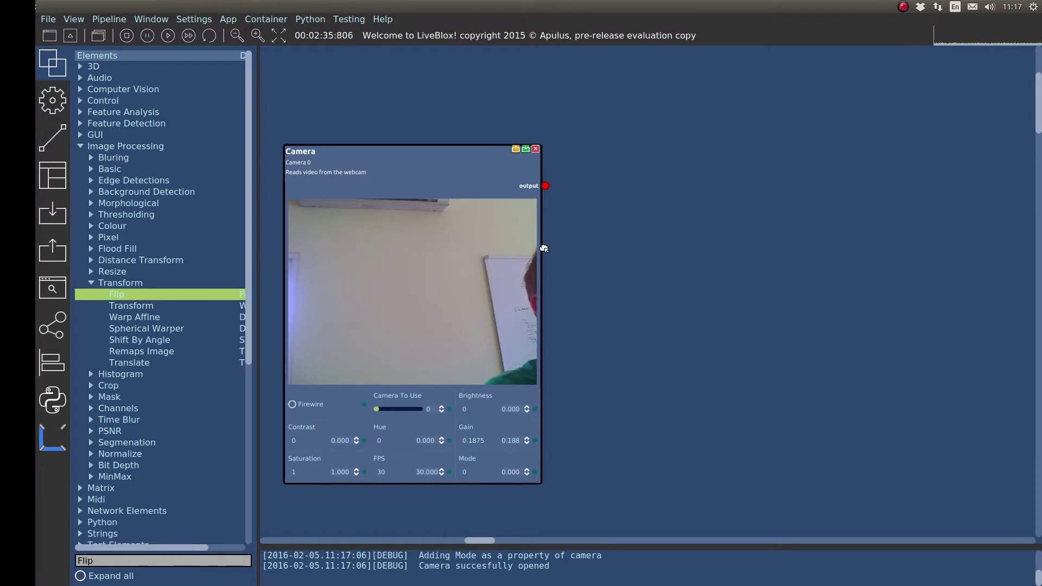
click(591, 184)
scroll(591, 184, up, 2)
drag(521, 190, 597, 173)
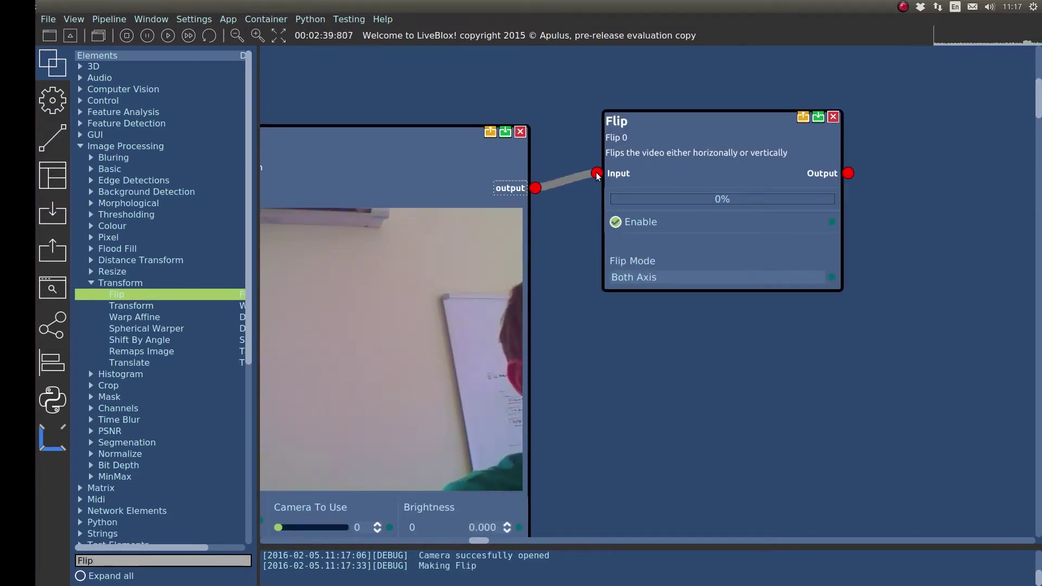
- Examine the connection between the Camera block's output and the Flip block's input
scroll(435, 275, up, 4)
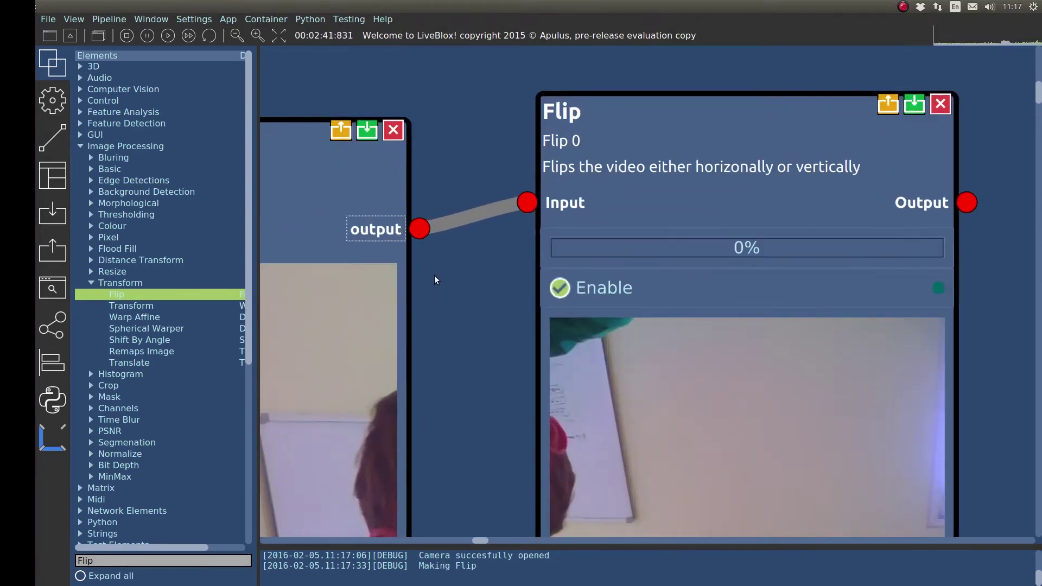
scroll(434, 276, down, 6)
scroll(441, 265, up, 2)
drag(431, 264, 404, 271)
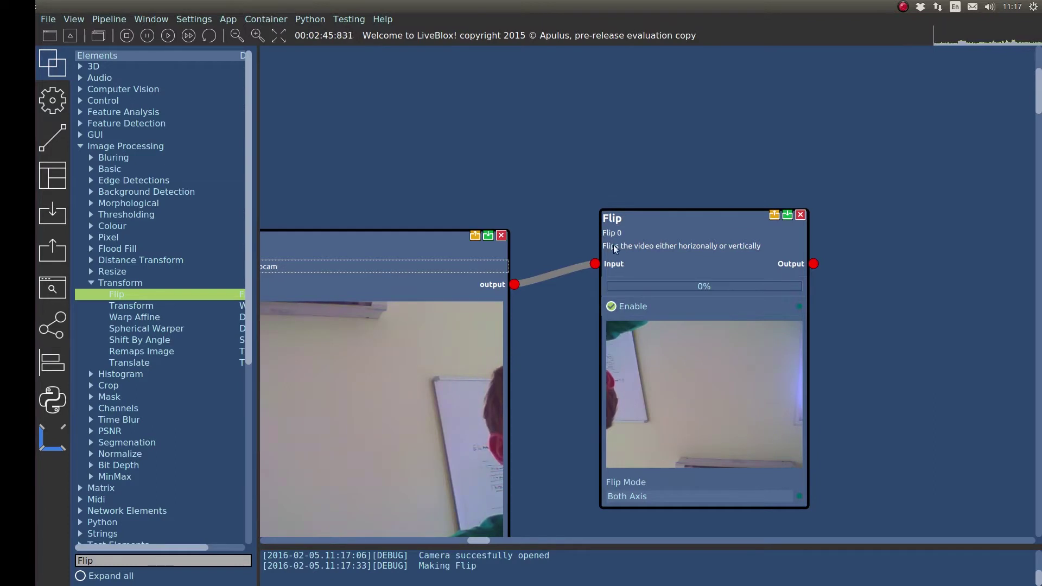
scroll(565, 321, up, 2)
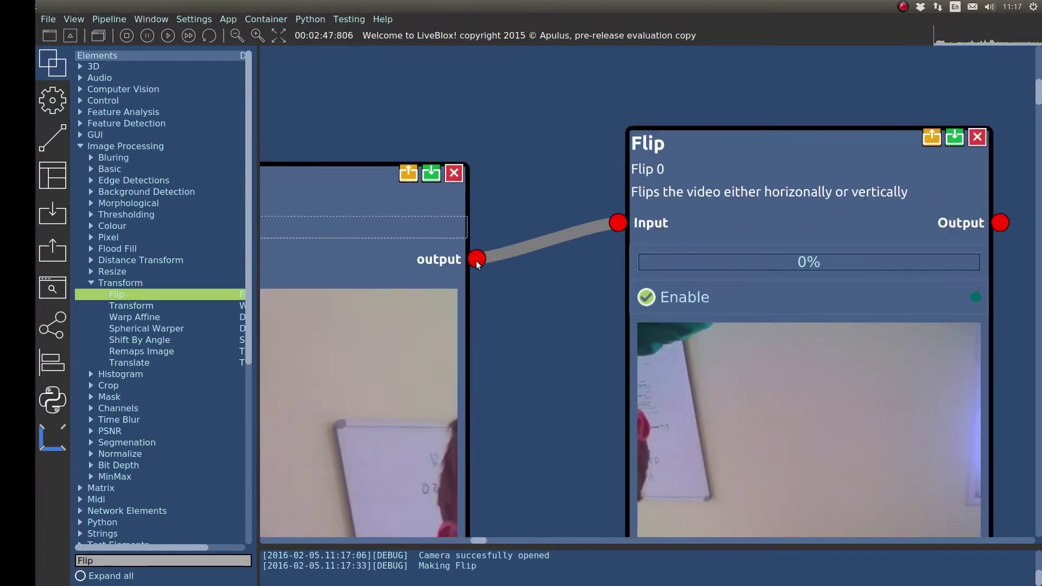
click(502, 256)
drag(477, 261, 614, 223)
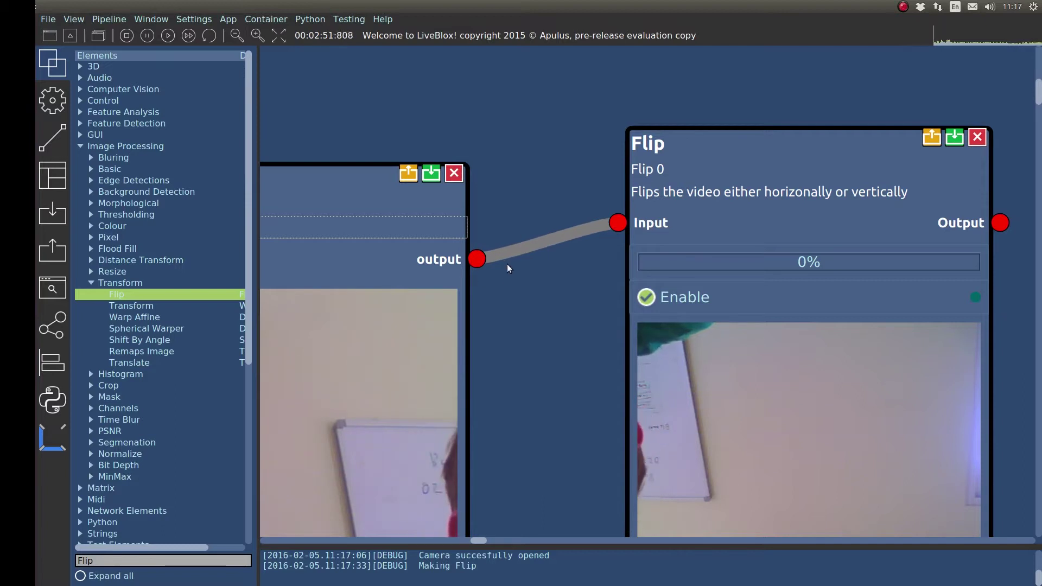
scroll(507, 345, down, 1)
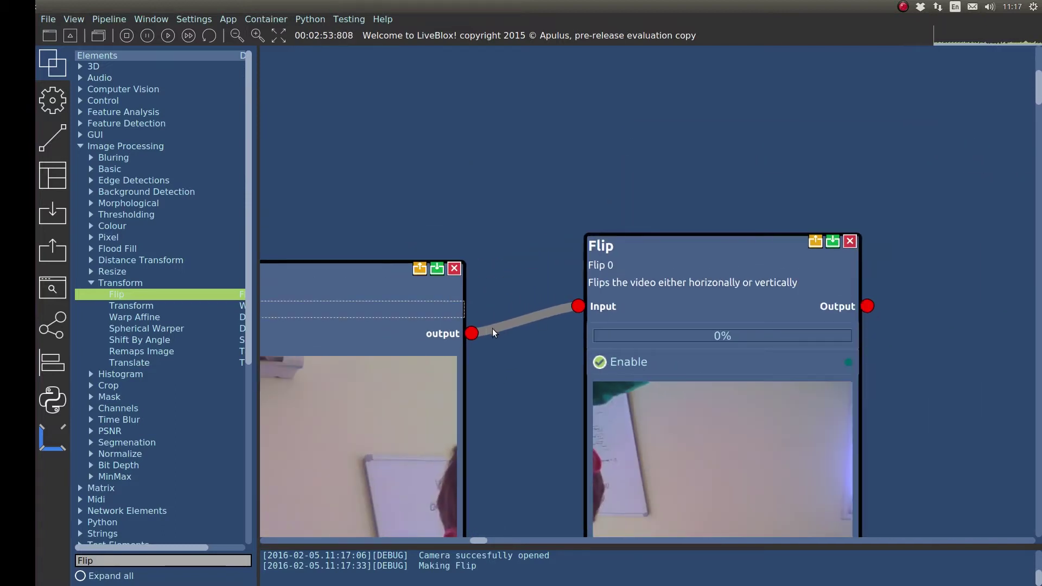
drag(536, 364, 548, 317)
scroll(549, 320, up, 2)
drag(465, 269, 680, 215)
- Set the Flip block's Flip Mode to Y axis
scroll(624, 388, down, 2)
drag(556, 347, 310, 271)
drag(470, 355, 412, 178)
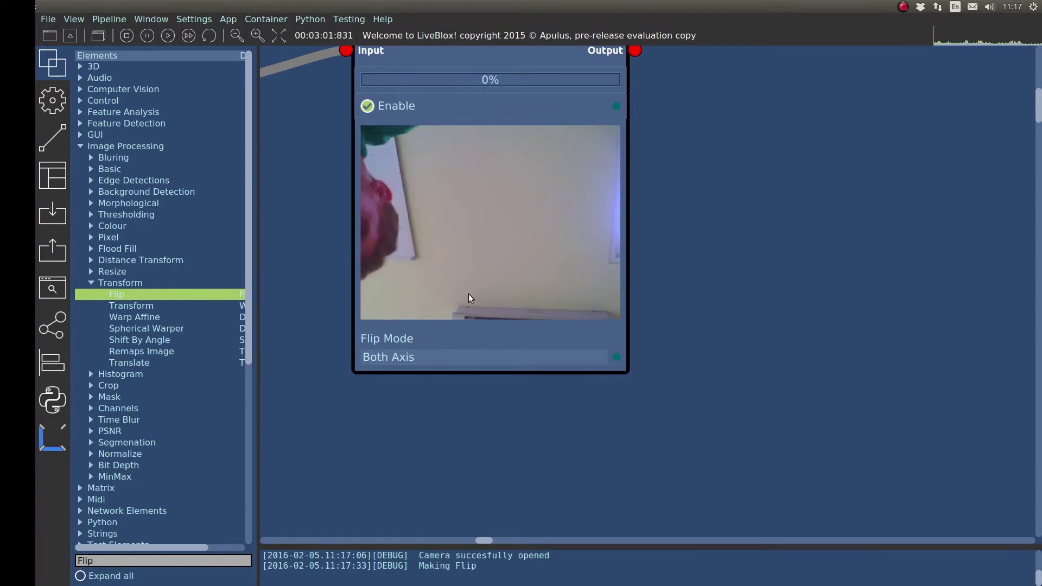
click(455, 377)
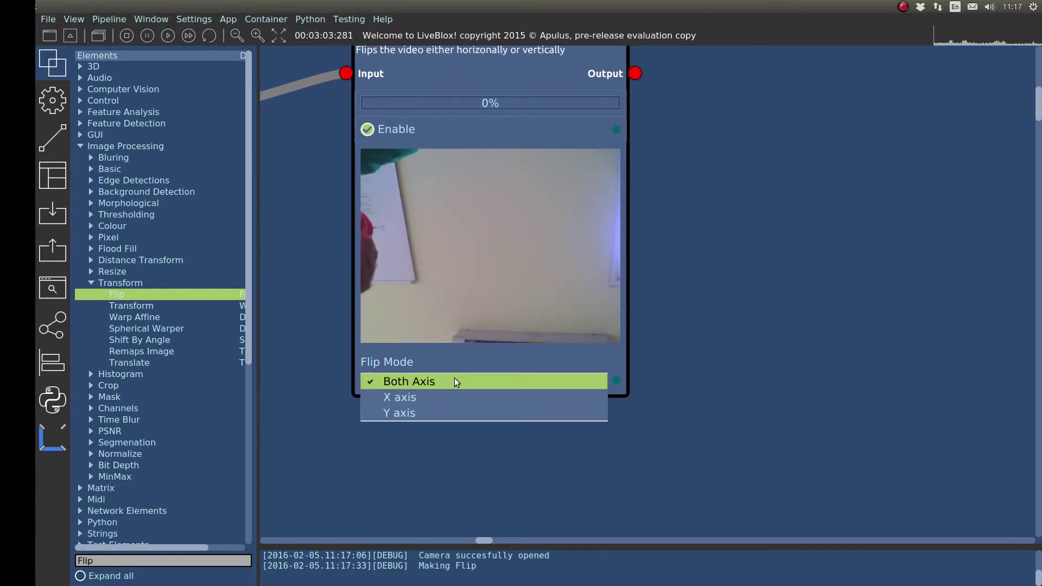
click(441, 415)
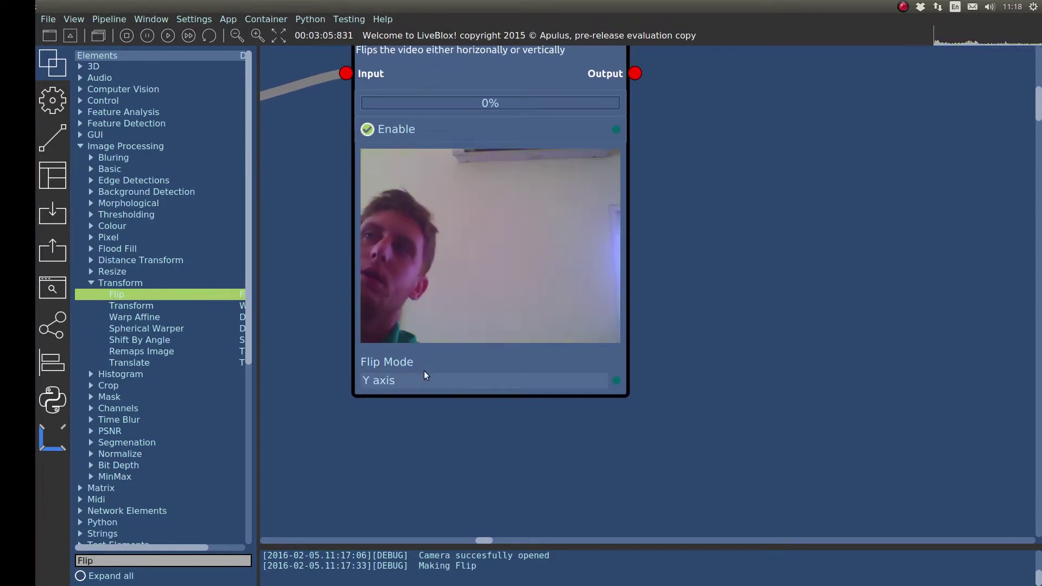
- Inspect the Flip block's video preview and the canvas area beyond its output
scroll(435, 286, up, 2)
scroll(439, 290, down, 2)
drag(445, 292, 432, 382)
drag(447, 204, 418, 213)
drag(617, 337, 449, 332)
scroll(474, 291, down, 1)
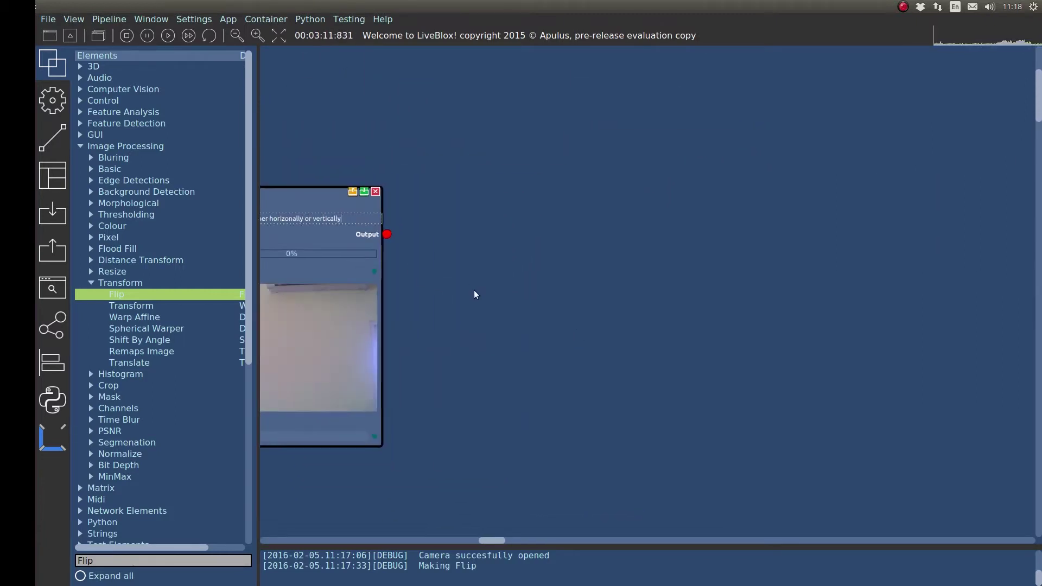
drag(490, 292, 537, 335)
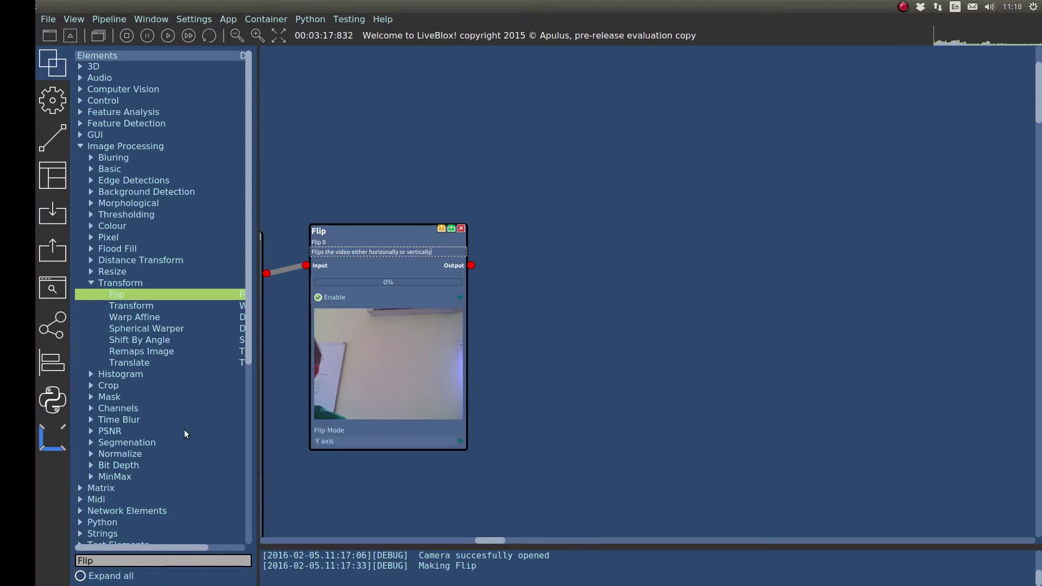
- Collapse the expanded Video IO and Image Processing categories in the element library
scroll(186, 436, down, 8)
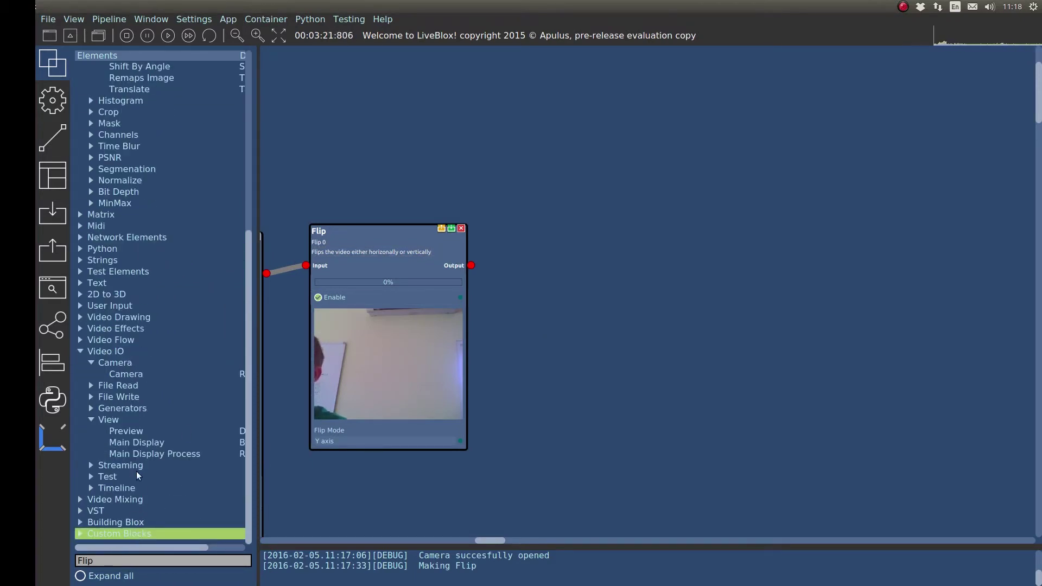
double_click(129, 353)
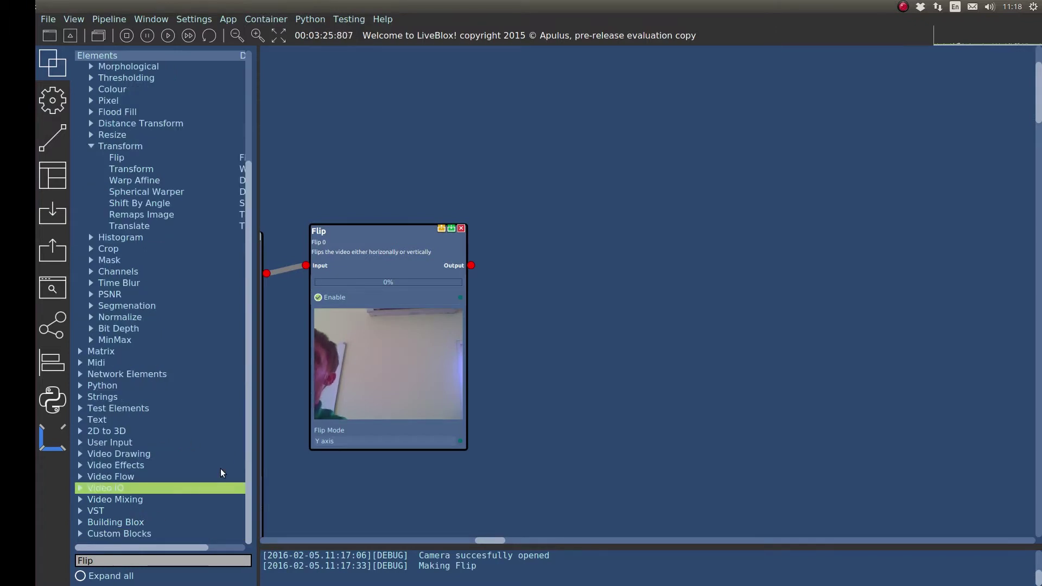
drag(507, 326, 638, 266)
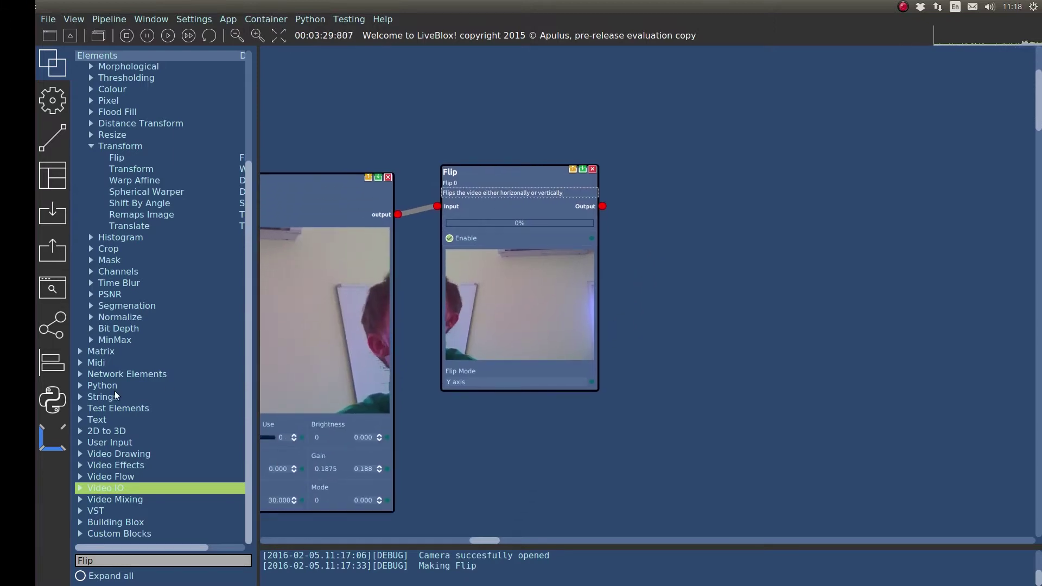
scroll(125, 383, up, 1)
click(126, 183)
scroll(136, 224, up, 2)
click(129, 147)
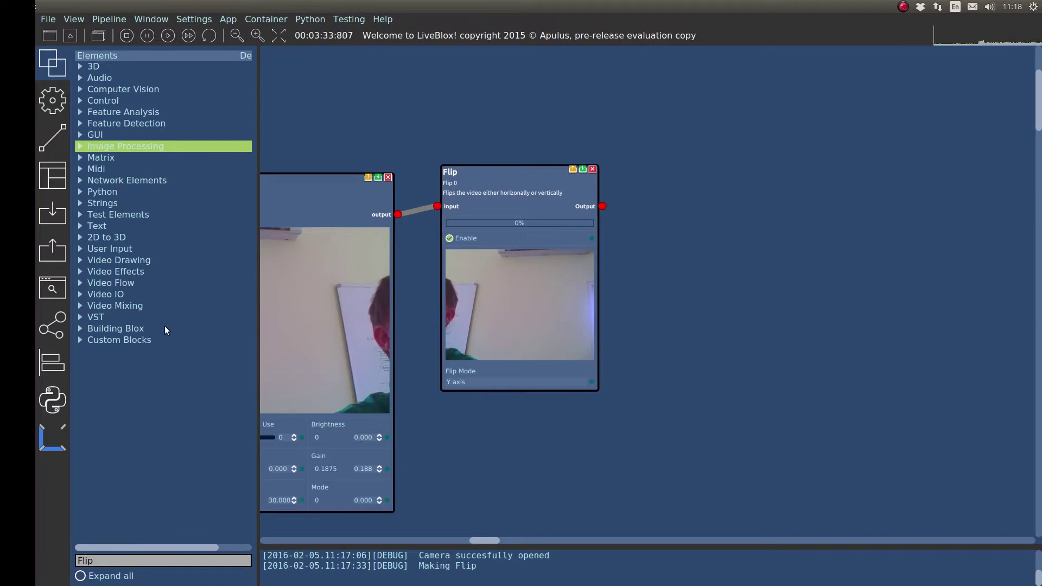
- Place a Container from Building Blox beside the Flip block and open it
click(129, 329)
click(128, 341)
drag(125, 351, 663, 227)
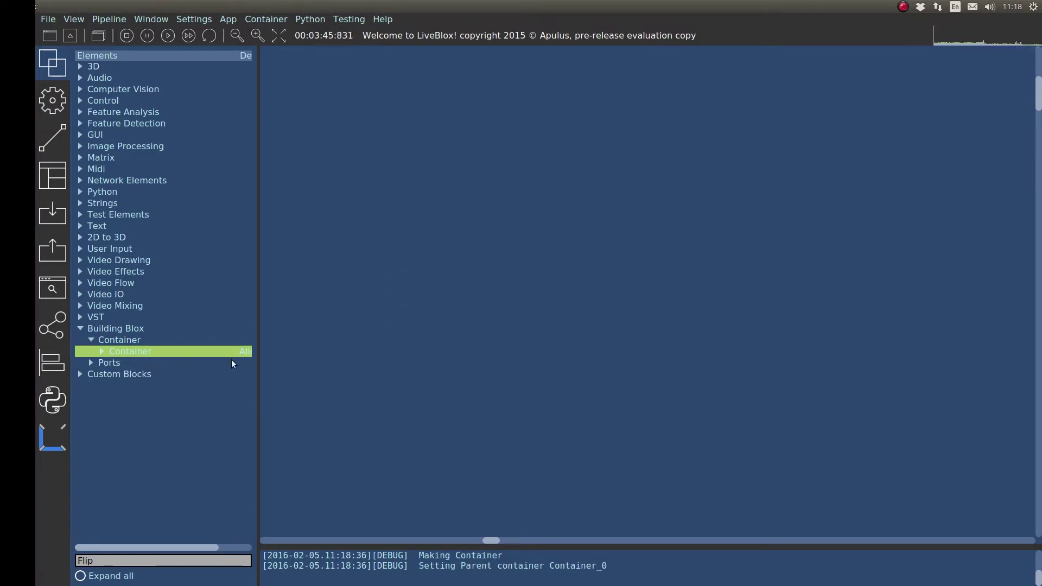
- Add a Video In port inside the container and return to the main pipeline
double_click(161, 362)
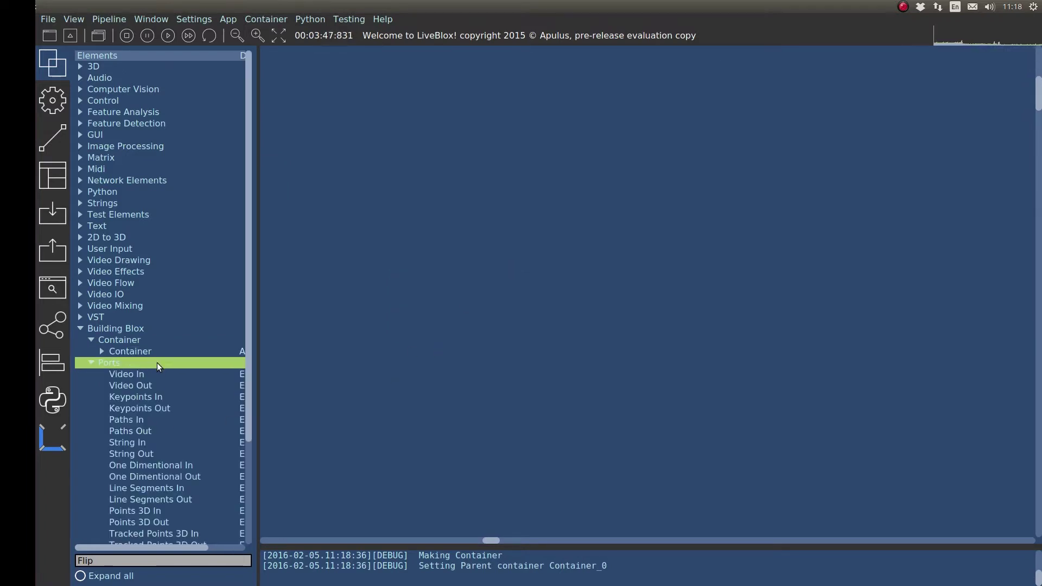
click(141, 375)
drag(338, 273, 336, 270)
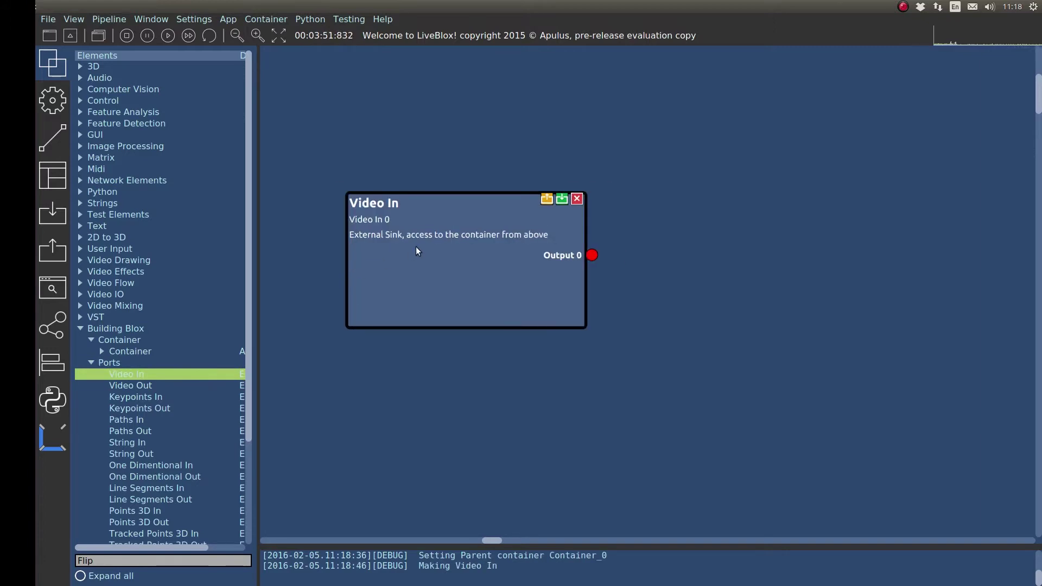
double_click(438, 162)
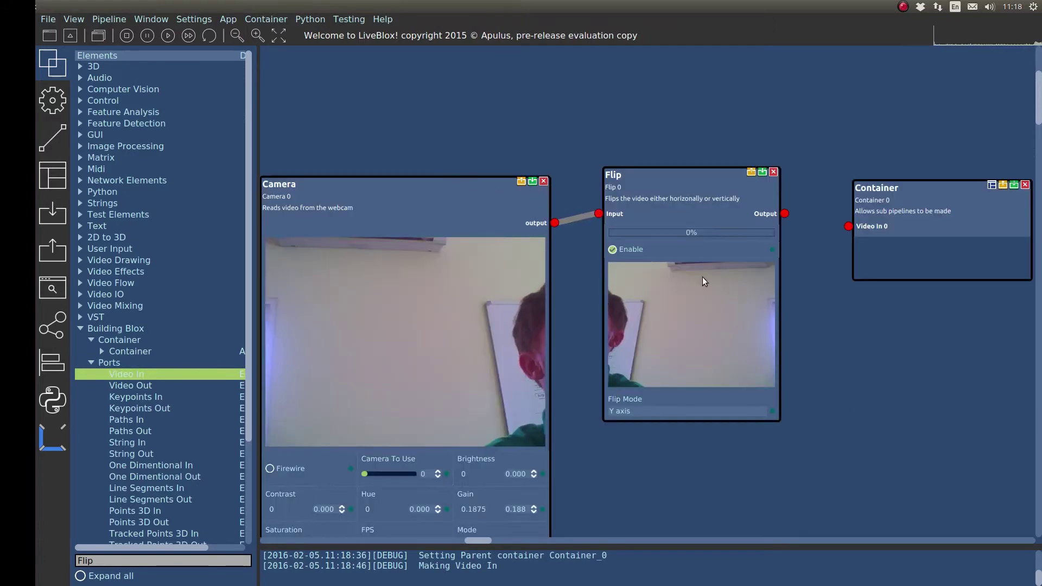
- Connect the Flip block's output to the Container's Video In 0 port
drag(755, 281, 457, 295)
scroll(611, 239, up, 3)
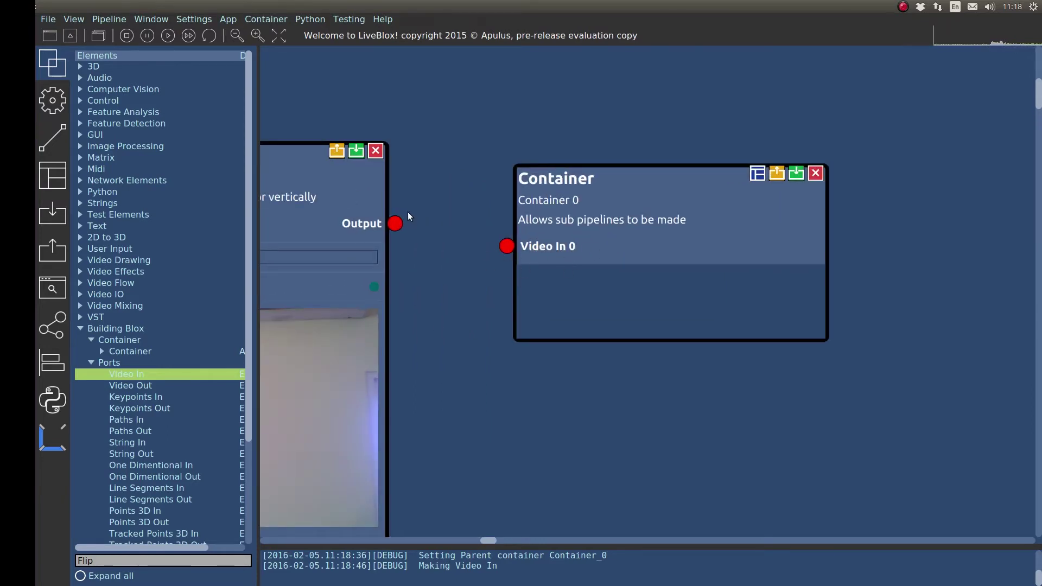
drag(395, 225, 507, 248)
drag(608, 242, 549, 215)
scroll(439, 240, down, 3)
drag(461, 319, 771, 322)
drag(420, 227, 421, 221)
scroll(614, 217, down, 1)
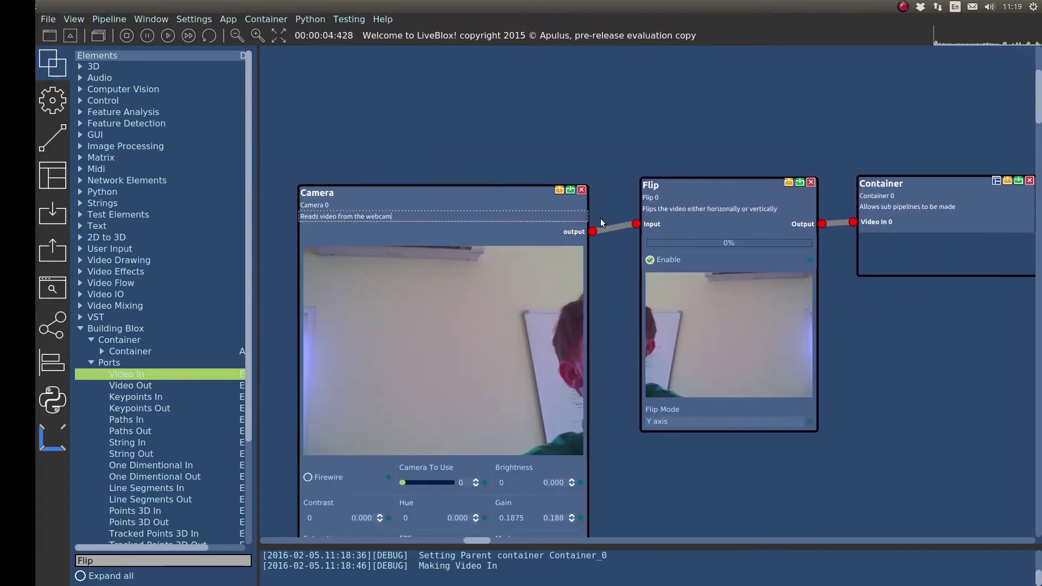
- Reopen the Container block and bring its Video In block into full view
scroll(564, 208, up, 3)
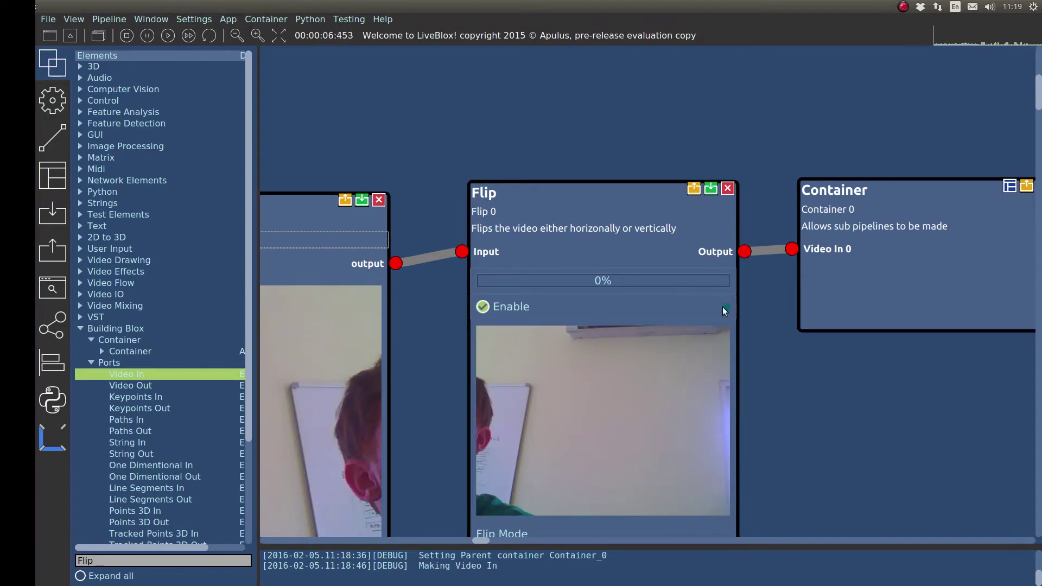
drag(722, 306, 451, 310)
click(643, 238)
drag(649, 250, 561, 255)
double_click(562, 249)
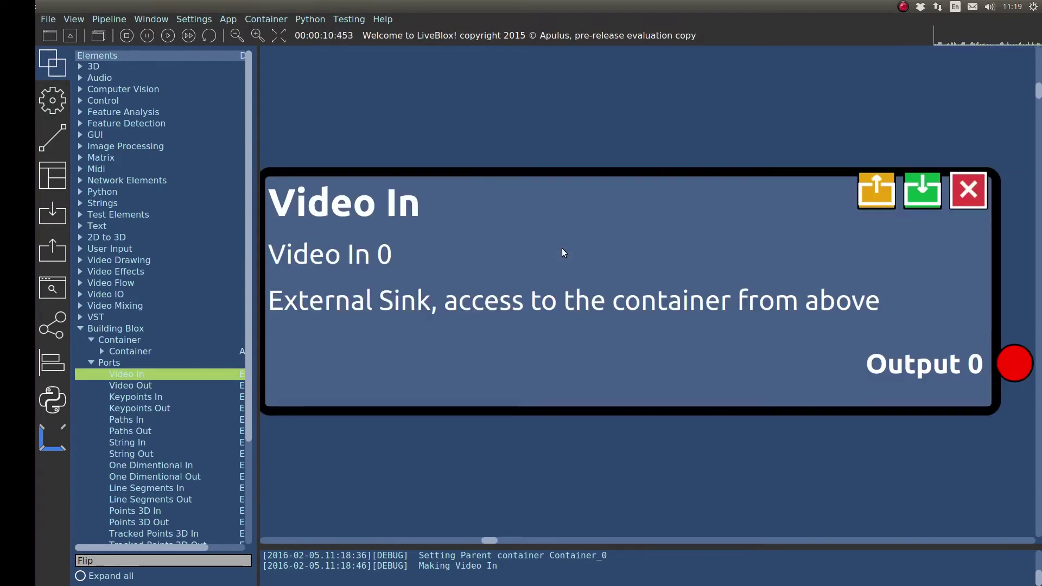
scroll(562, 250, down, 4)
drag(618, 271, 454, 234)
scroll(469, 245, down, 2)
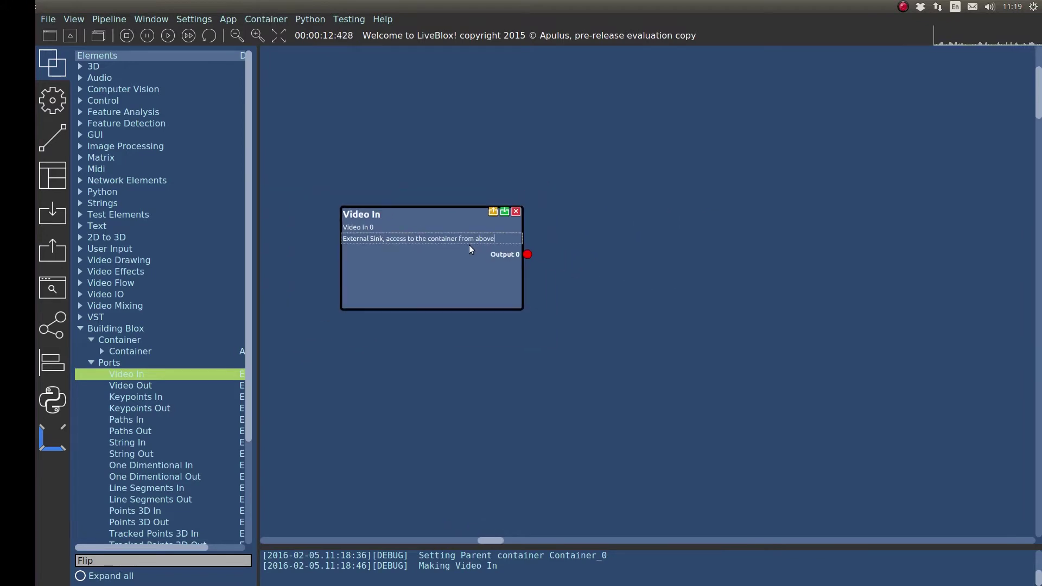
- Collapse the Building Blox category and search the element library for the Sub Image block
double_click(138, 364)
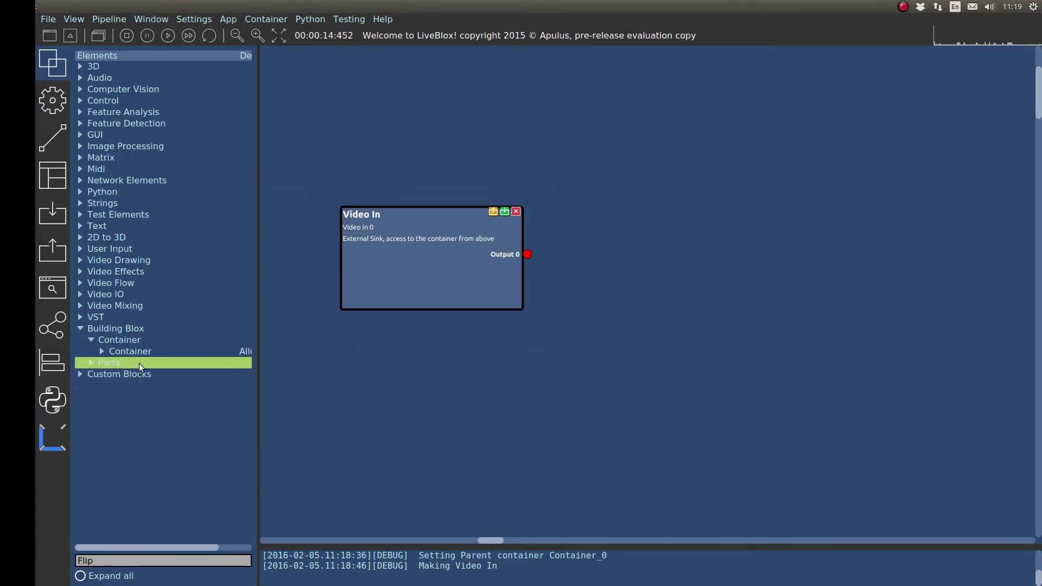
double_click(150, 338)
double_click(147, 329)
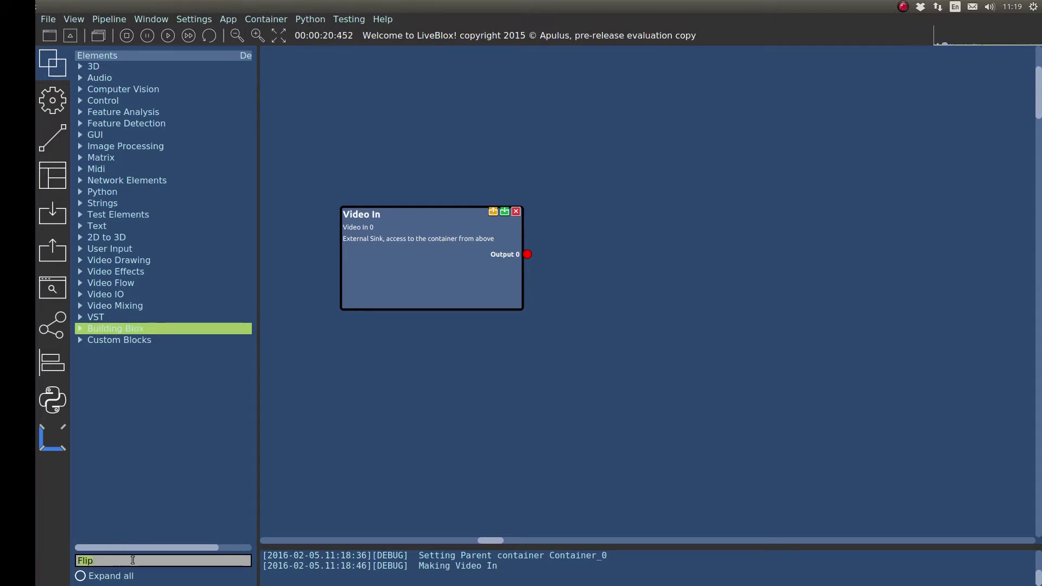
text(sub )
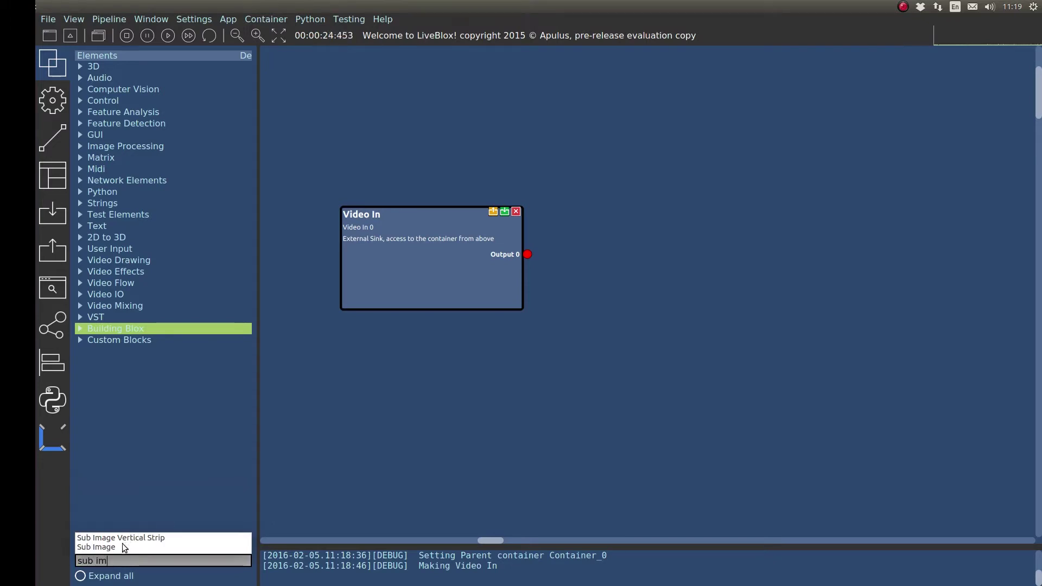
text(im)
click(124, 546)
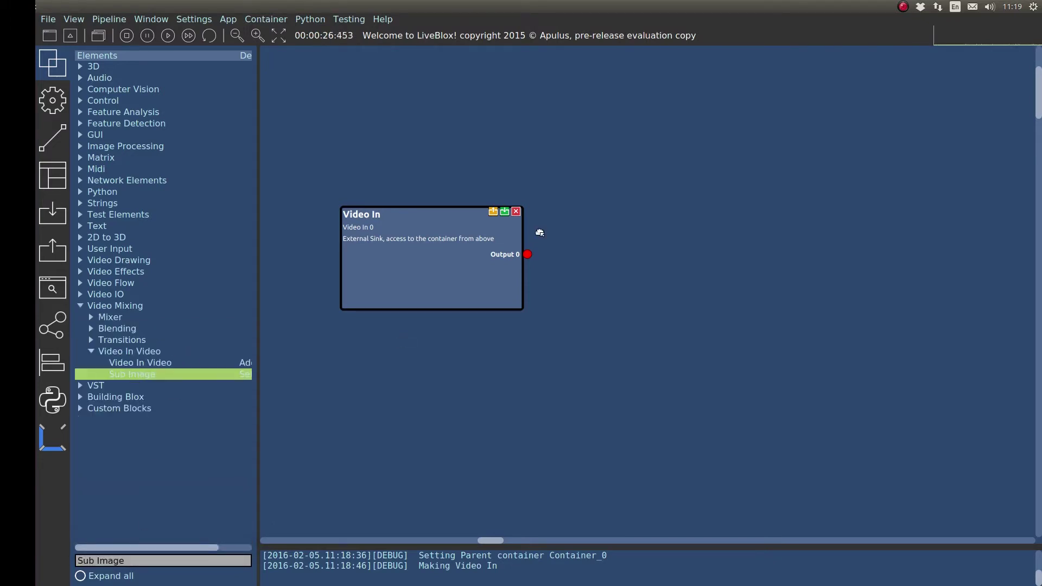
- Place the Sub Image block beside Video In and connect Video In's Output 0 to its input
drag(540, 232, 550, 257)
drag(453, 258, 452, 255)
drag(691, 242, 447, 216)
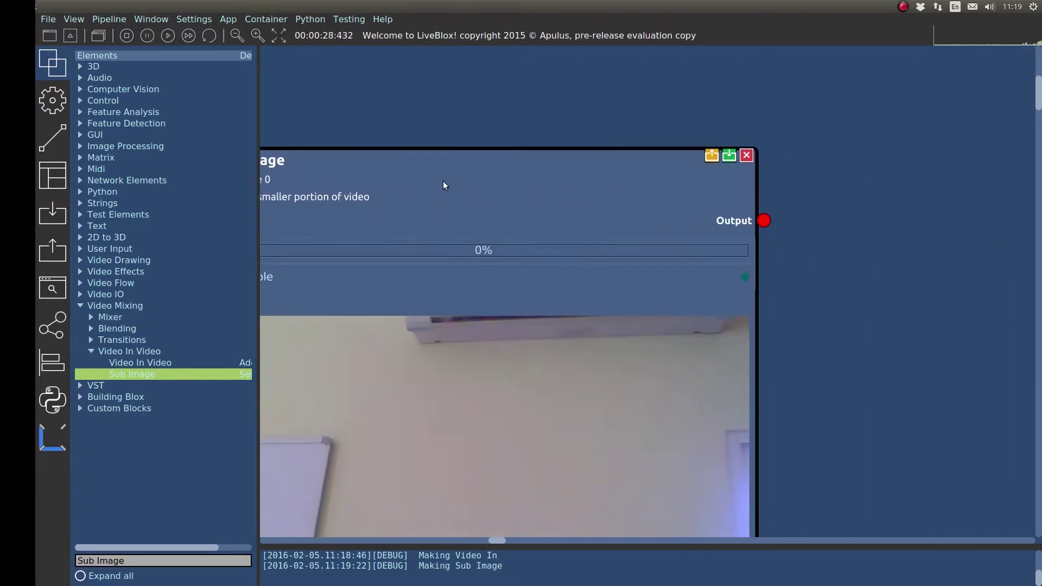
- Size the Sub Image selection rectangle to about 94 wide by 116 high, with its left at about 238 and top at about 181
drag(484, 487, 492, 293)
scroll(491, 296, down, 3)
drag(373, 220, 464, 366)
drag(344, 458, 349, 481)
drag(463, 455, 471, 529)
drag(567, 454, 373, 503)
drag(515, 398, 487, 323)
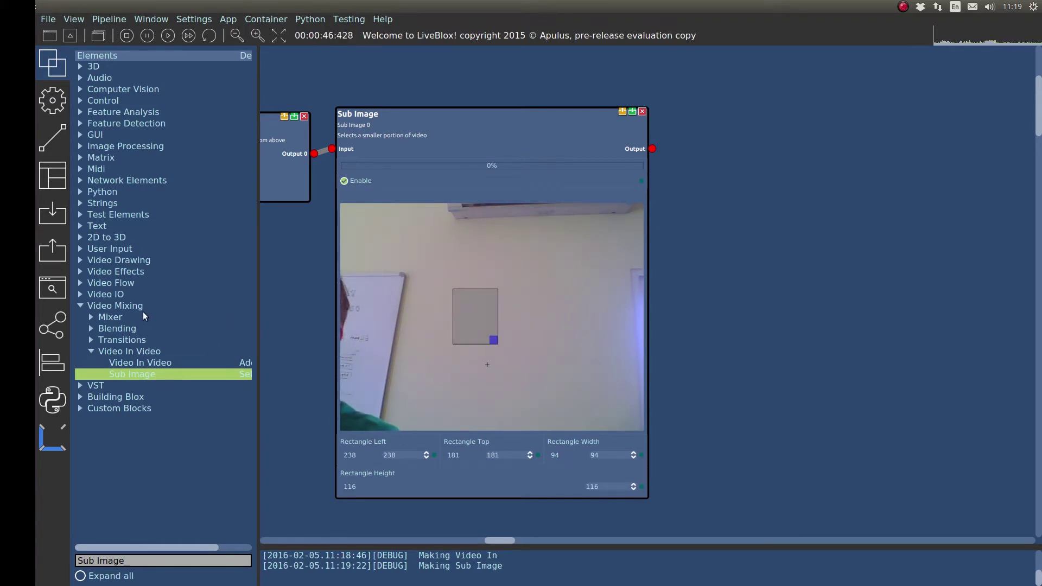
- Place a Preview block beside Sub Image and connect Sub Image's output to the Preview input
triple_click(169, 562)
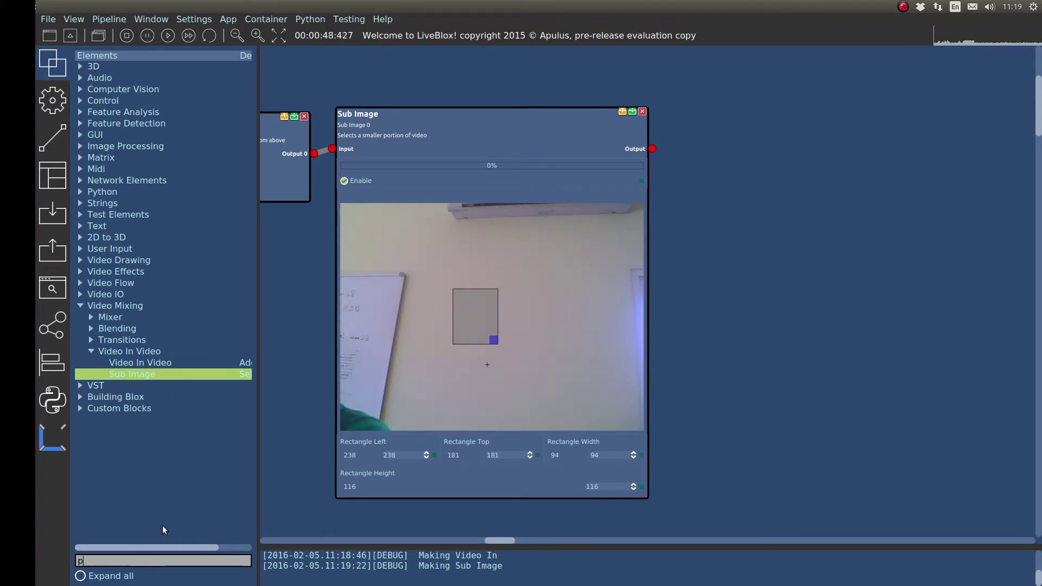
text(prev)
key(Down)
key(Return)
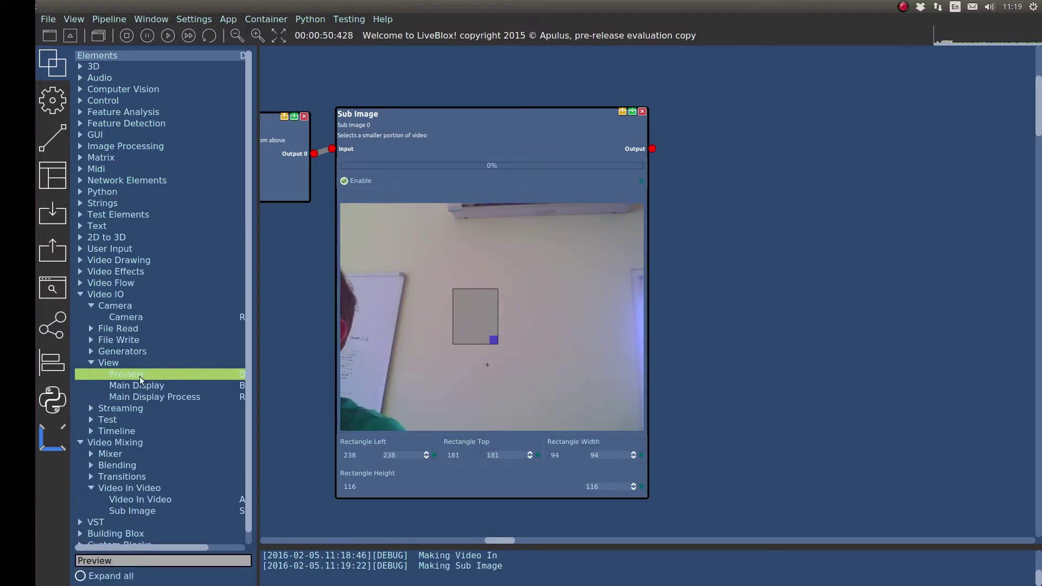
drag(126, 374, 679, 163)
scroll(686, 183, up, 3)
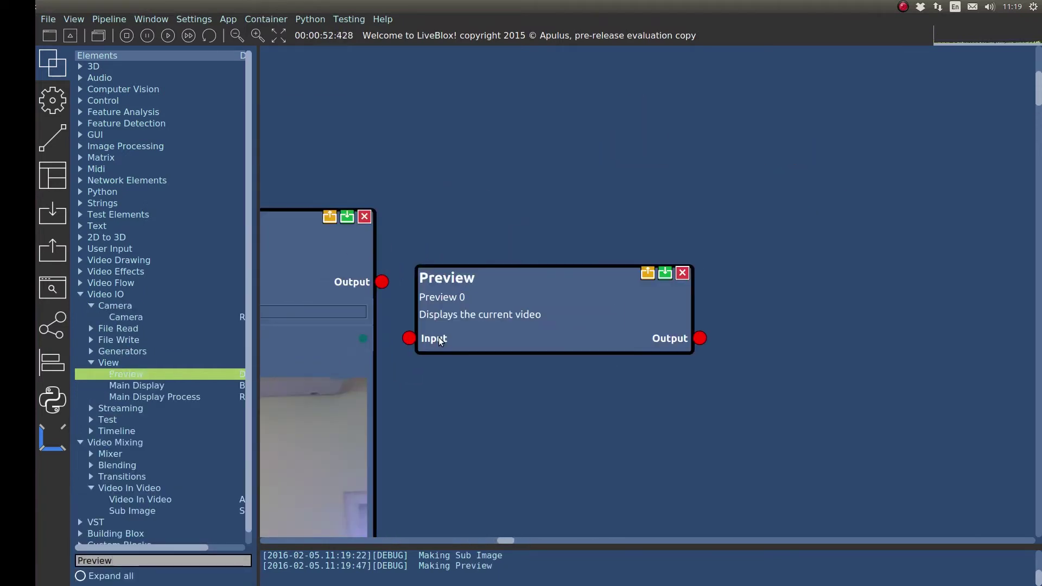
drag(437, 340, 475, 268)
mouse_move(383, 282)
mouse_down()
mouse_move(445, 264)
mouse_move(423, 281)
mouse_move(403, 351)
mouse_move(415, 373)
mouse_move(462, 370)
mouse_up()
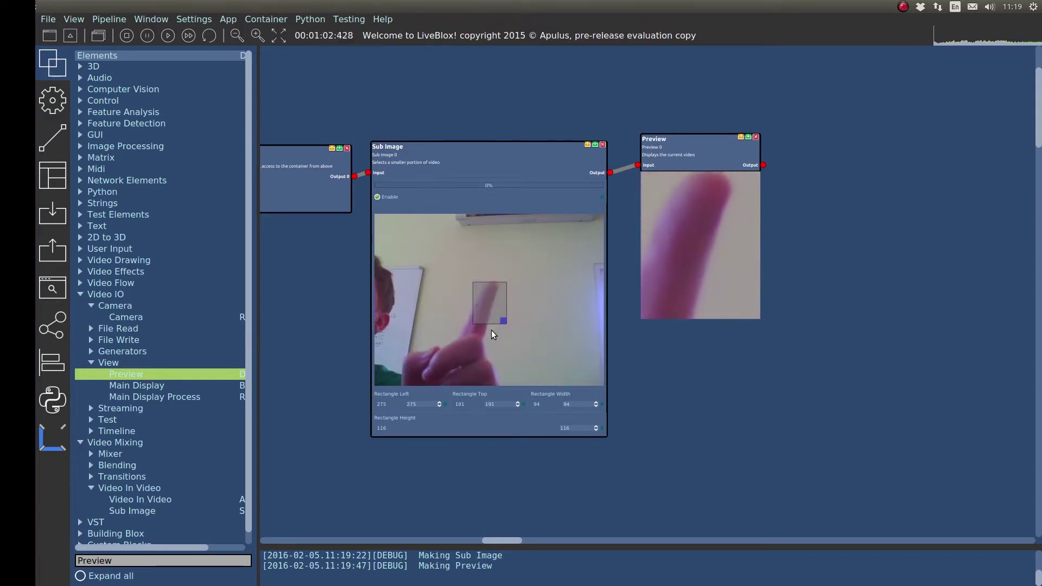
- Place a Backround Detection block from Image Processing beside Preview and connect Preview's output to its input
scroll(473, 349, up, 5)
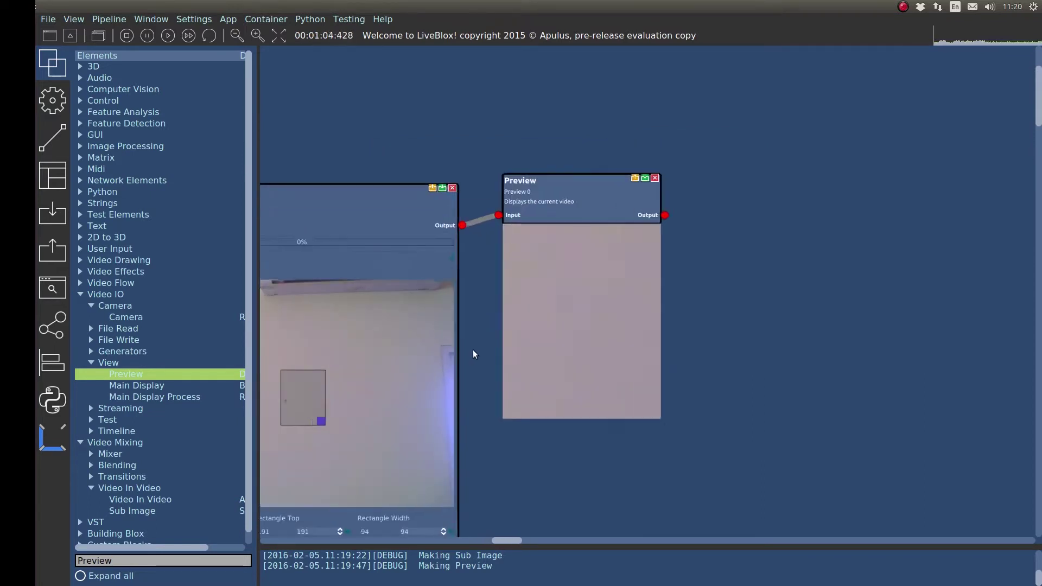
scroll(447, 329, down, 5)
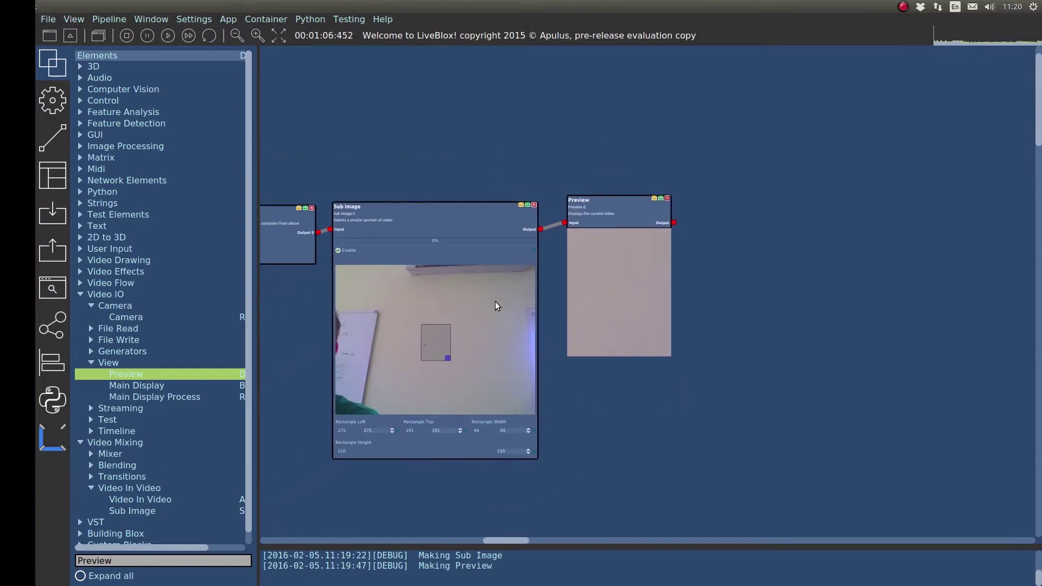
double_click(125, 295)
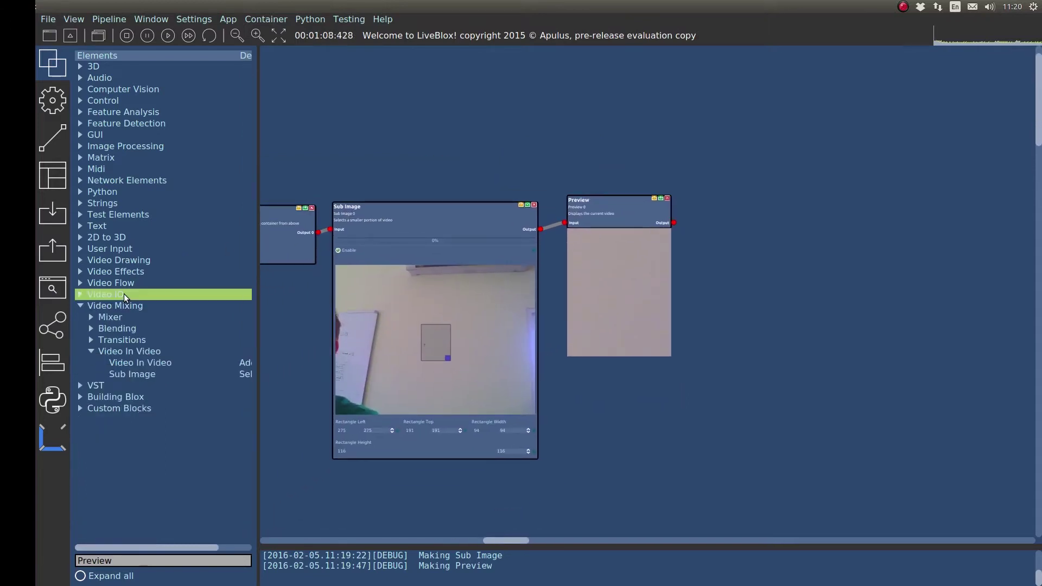
double_click(127, 308)
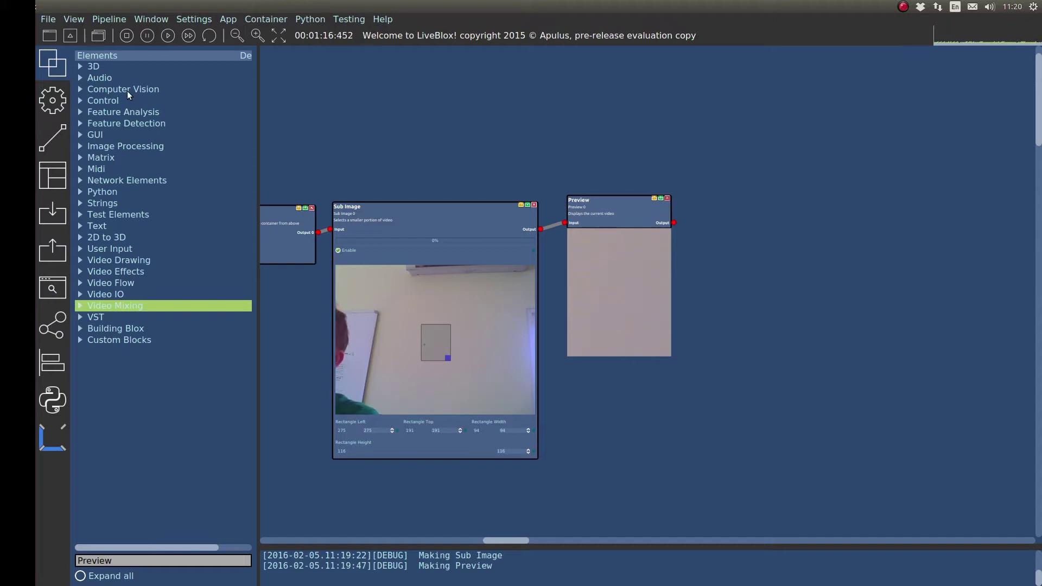
double_click(124, 144)
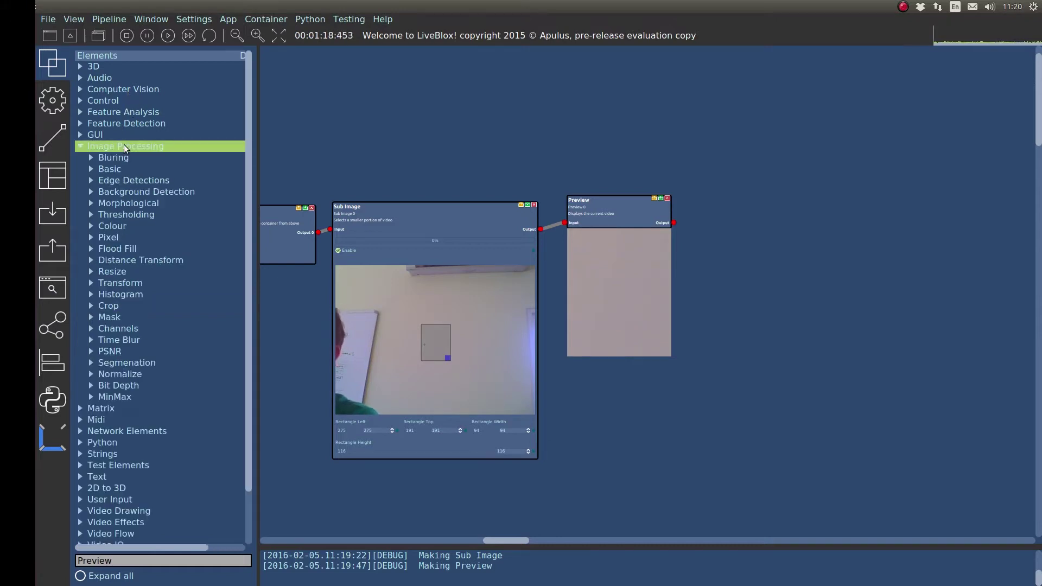
double_click(135, 192)
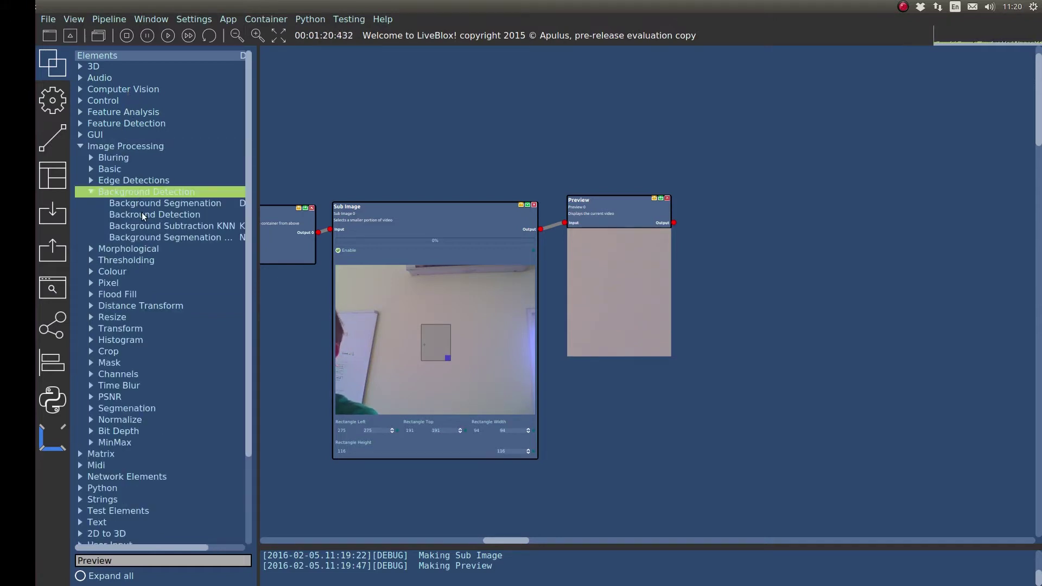
drag(142, 214, 802, 235)
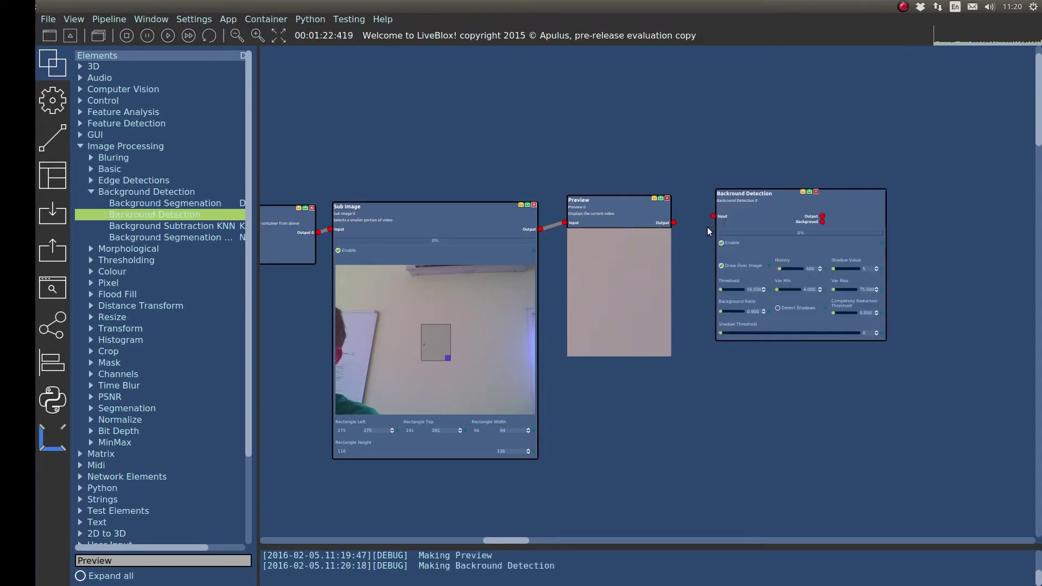
drag(320, 277, 399, 264)
scroll(527, 211, down, 3)
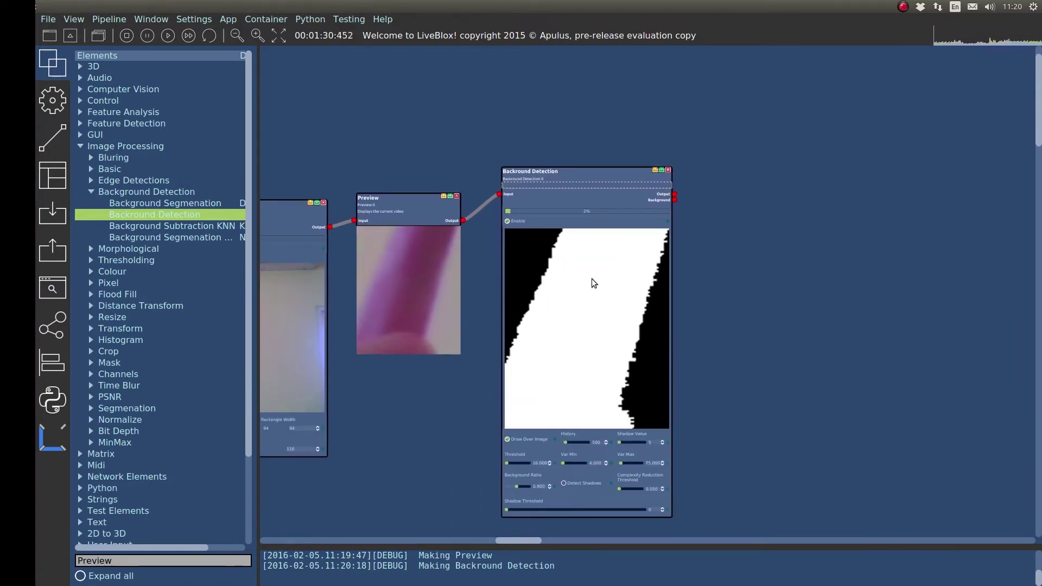
- Examine the Backround Detection block's mask output and parameters alongside the Sub Image and Preview blocks
drag(592, 279, 761, 295)
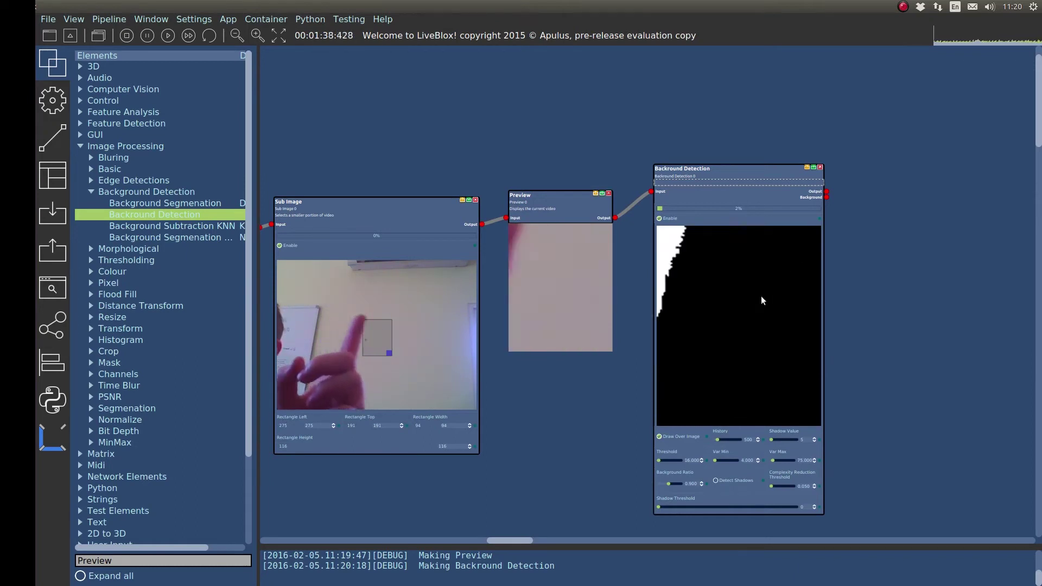
drag(761, 297, 449, 118)
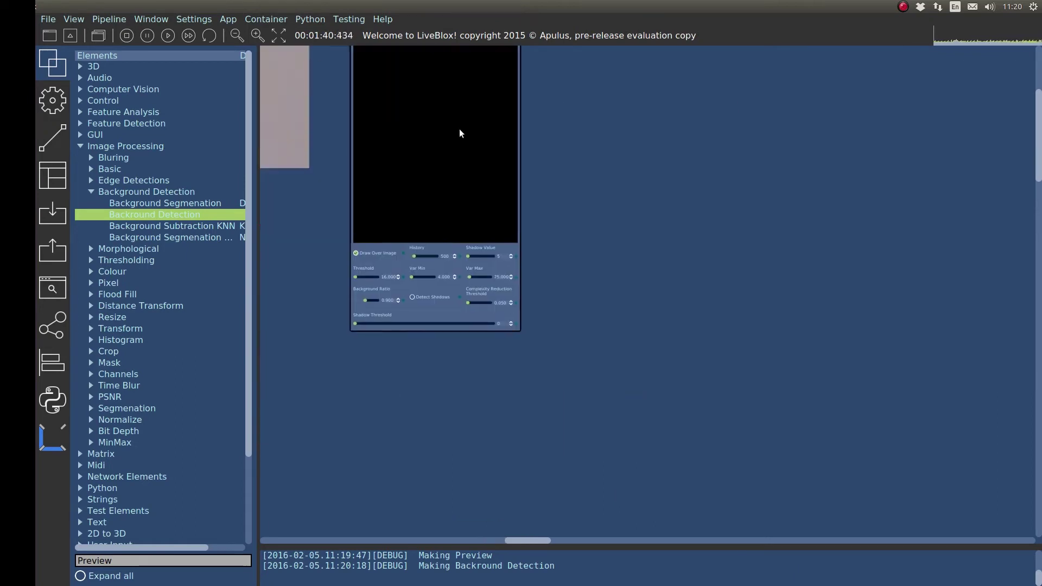
scroll(451, 119, up, 1)
scroll(510, 392, up, 1)
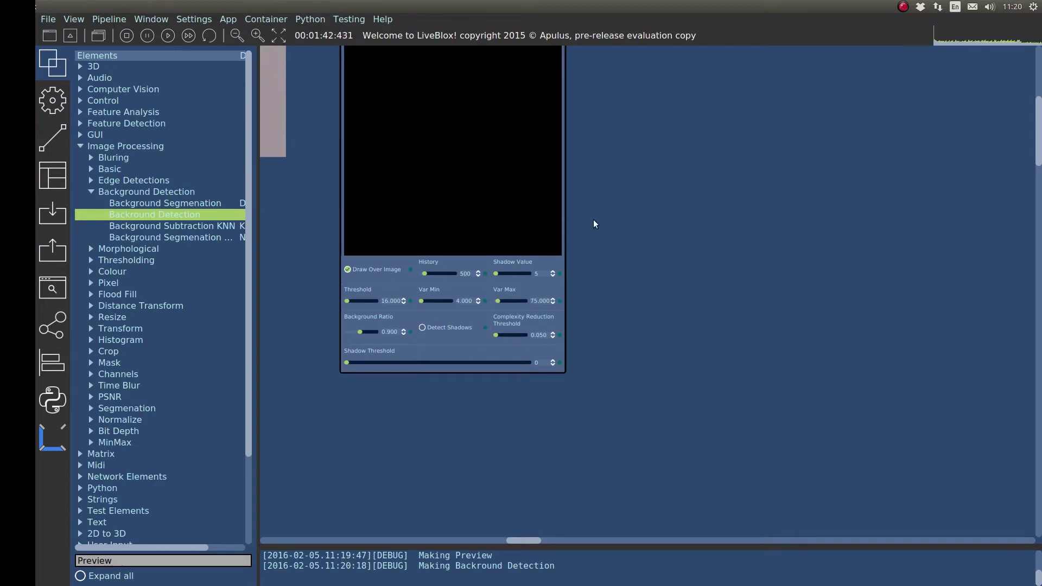
drag(539, 214, 740, 314)
drag(638, 368, 876, 364)
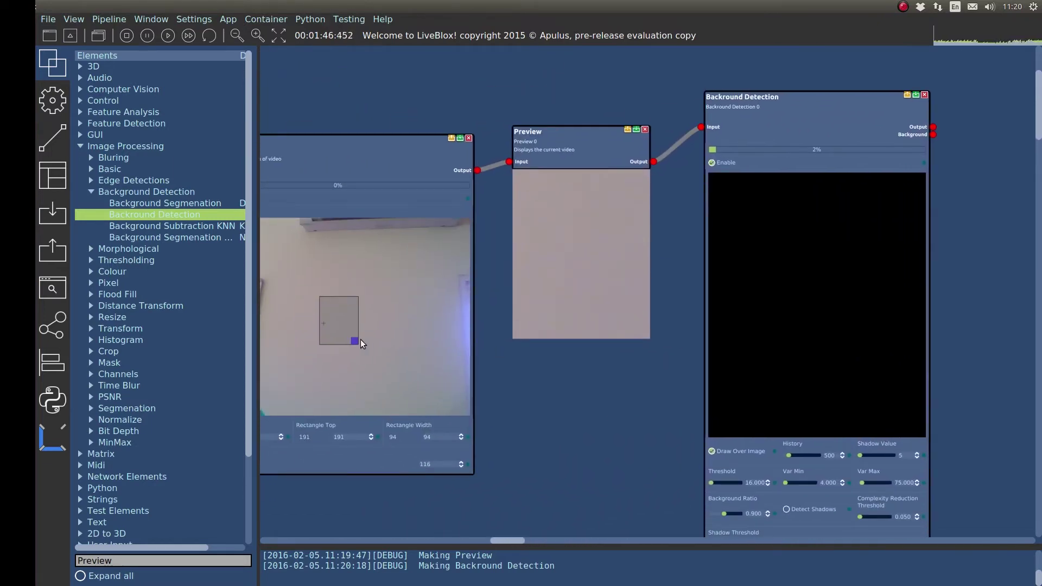